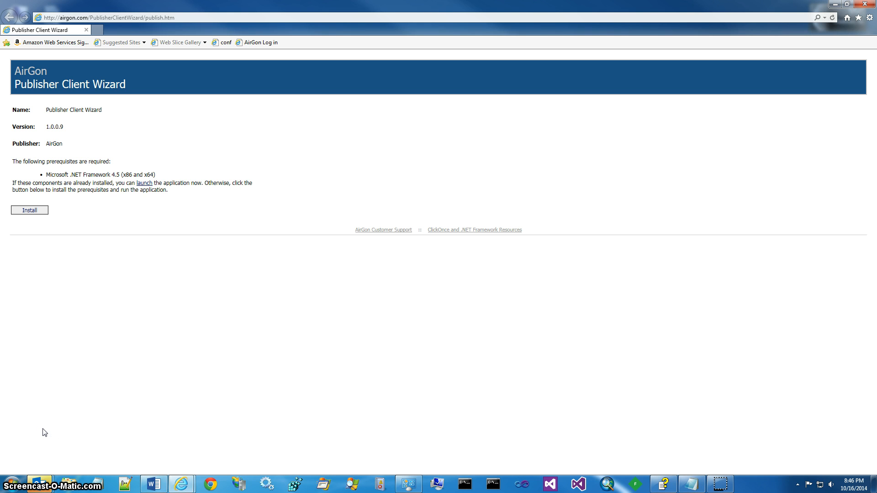
- Launch the Publisher Client Wizard from the Start menu's AirGon > Online program folder
{"action": "left_click", "coordinate": [14, 477]}
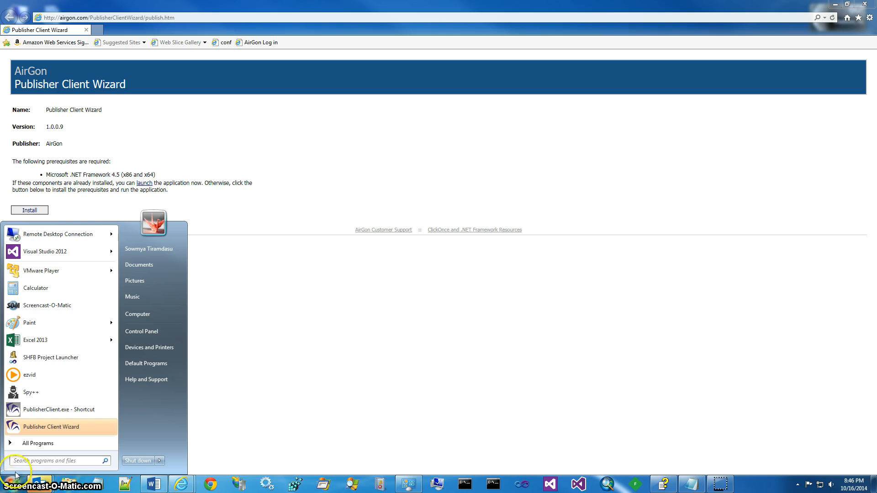
{"action": "left_click", "coordinate": [32, 443]}
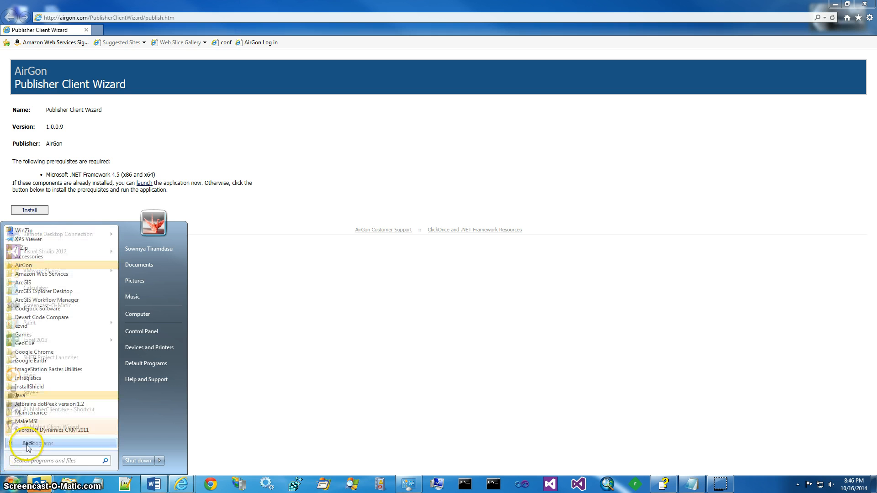
{"action": "left_click", "coordinate": [39, 267]}
{"action": "left_click", "coordinate": [33, 274]}
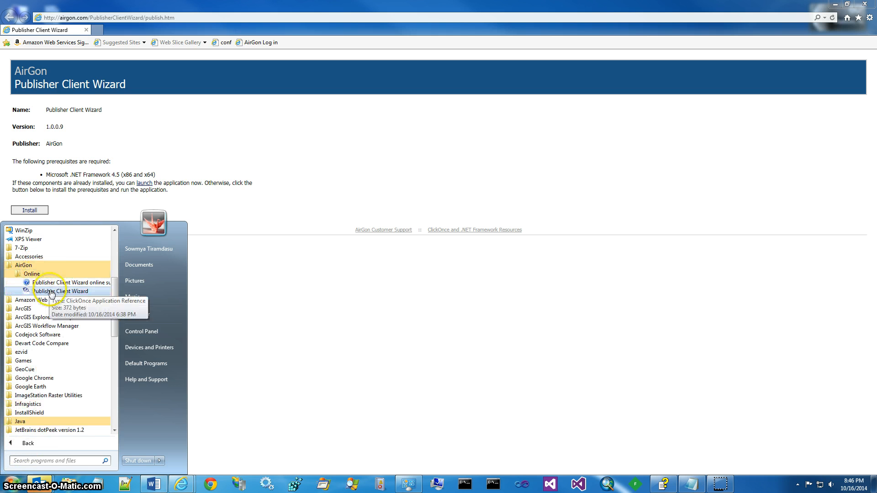
{"action": "left_click", "coordinate": [51, 292]}
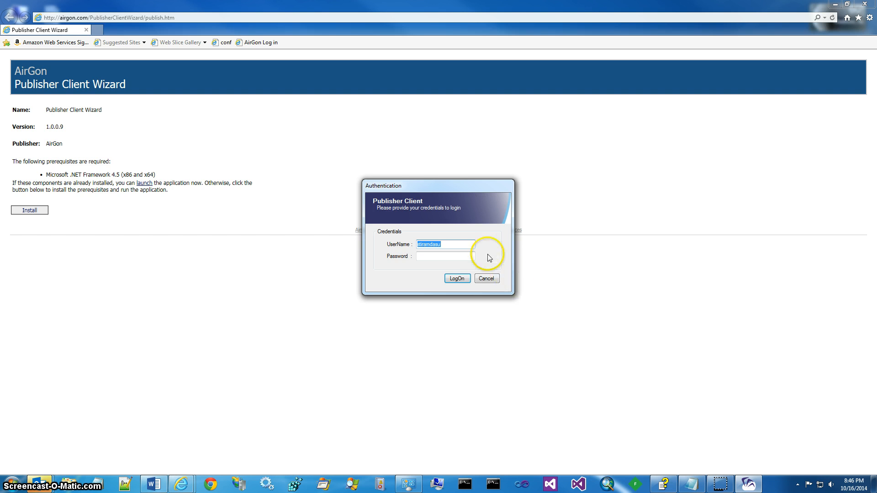
- Log in with the pre-filled user name and the account password
{"action": "left_click", "coordinate": [462, 244]}
{"action": "left_click", "coordinate": [451, 245]}
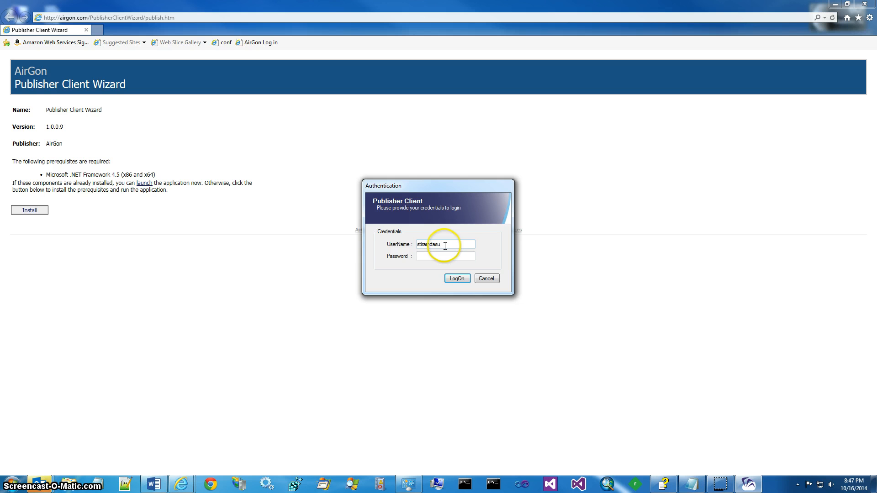
{"action": "left_click", "coordinate": [443, 257]}
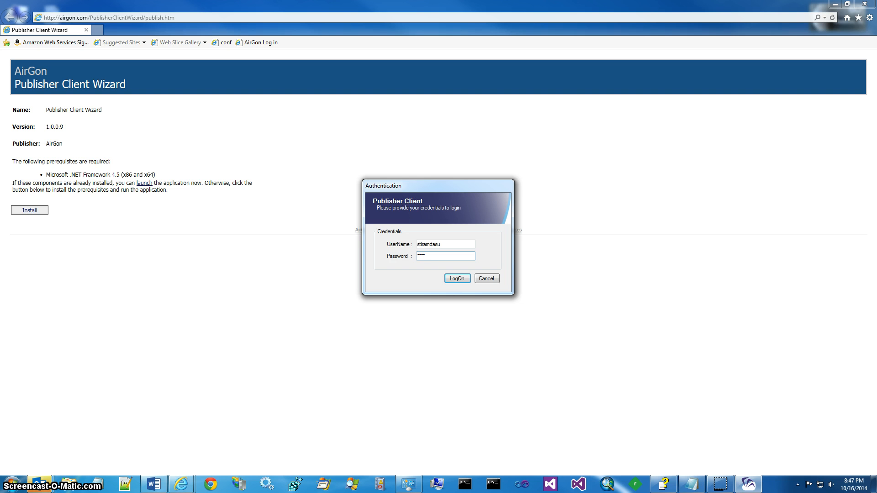
{"action": "type", "text": "*******"}
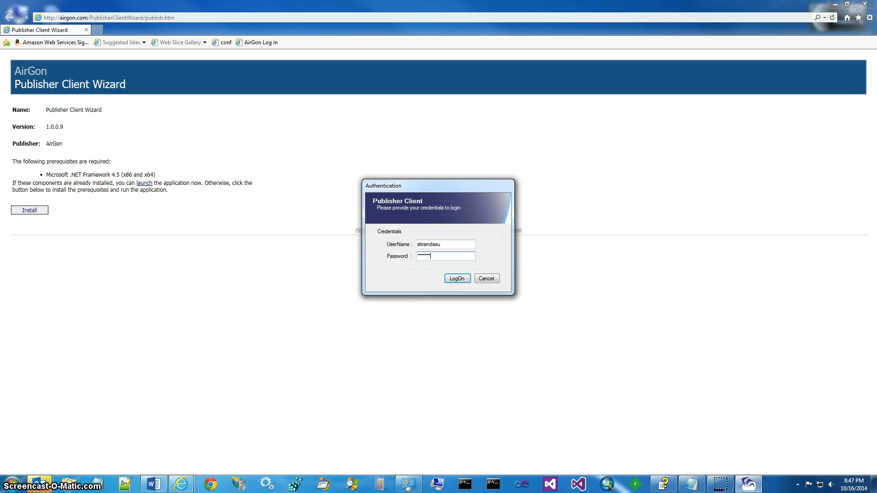
{"action": "left_click", "coordinate": [458, 276]}
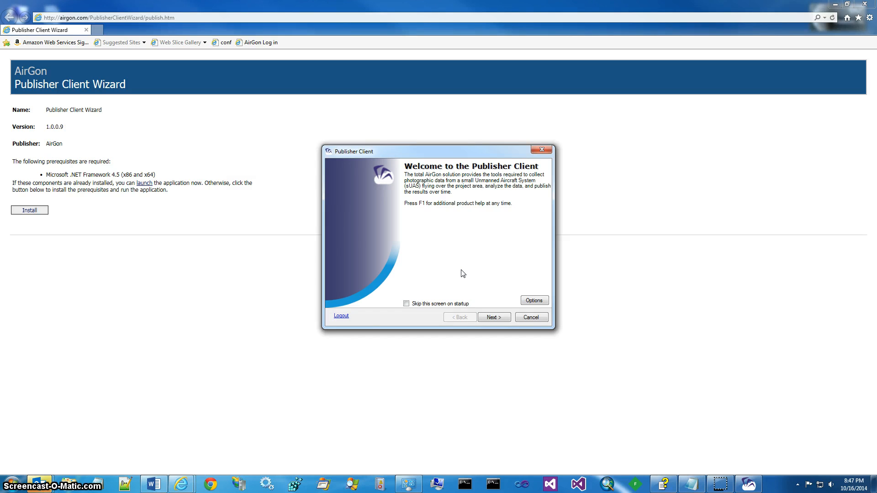
- Tick 'Skip this screen on startup' on the welcome screen
{"action": "left_click", "coordinate": [433, 305]}
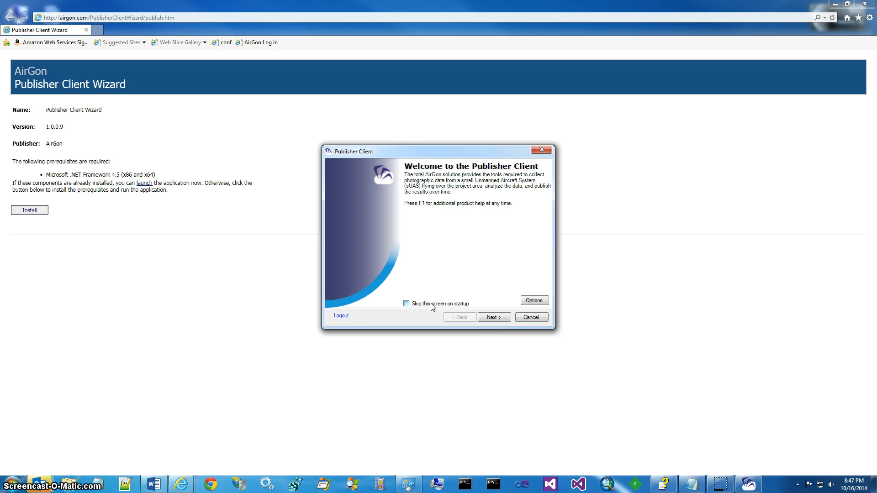
{"action": "left_click", "coordinate": [433, 305]}
{"action": "left_click", "coordinate": [451, 263]}
- Accept the user files directory in Options and advance to the Client Company page
{"action": "left_click", "coordinate": [531, 300]}
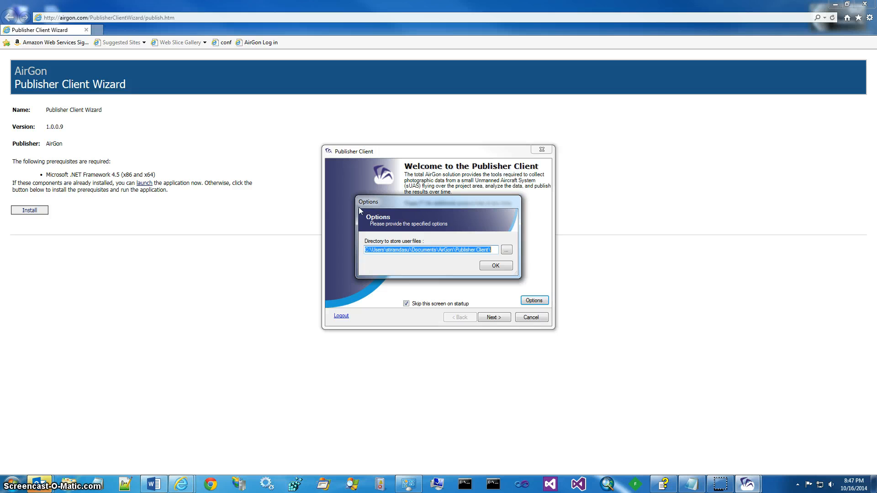
{"action": "left_click", "coordinate": [496, 265]}
{"action": "left_click", "coordinate": [496, 317]}
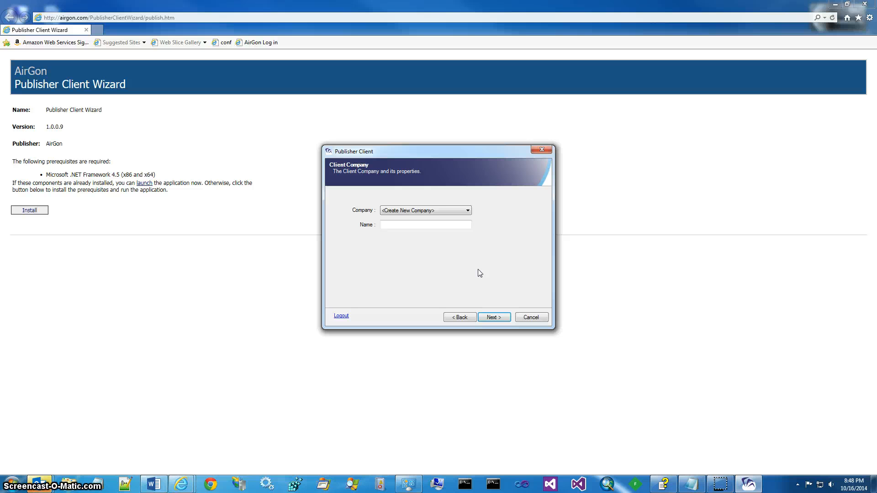
- Keep <Create New Company>, name it 'Wiregrass Corporation Limited.' and continue
{"action": "left_click", "coordinate": [468, 210]}
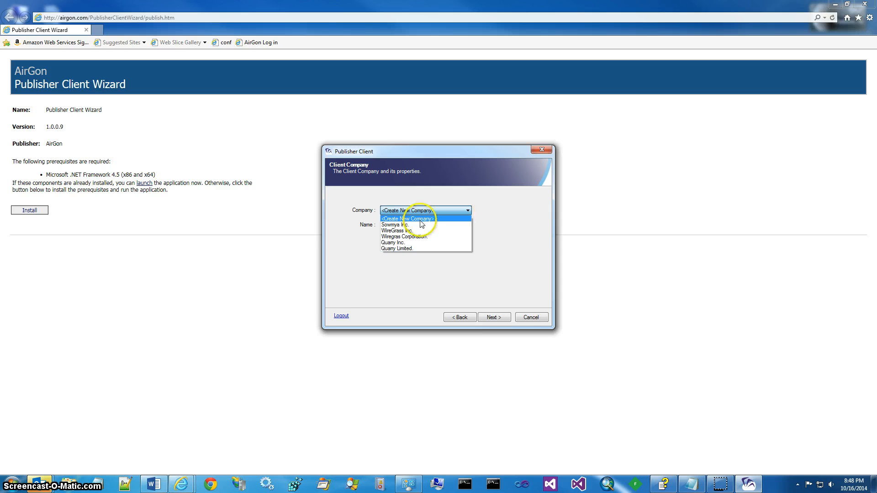
{"action": "left_click", "coordinate": [409, 231]}
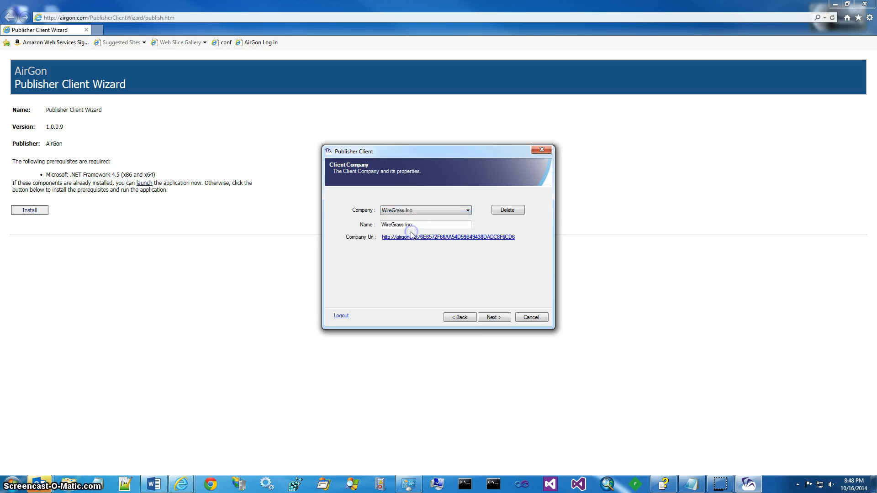
{"action": "left_click", "coordinate": [424, 211]}
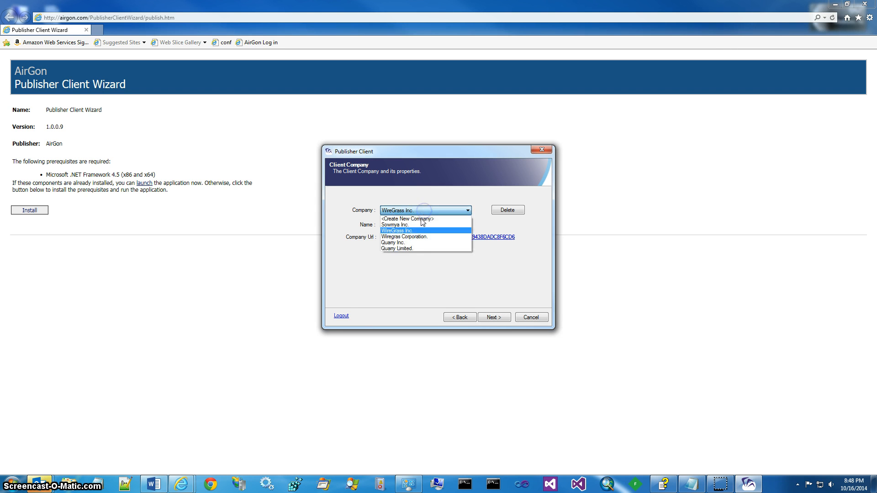
{"action": "left_click", "coordinate": [420, 218]}
{"action": "left_click", "coordinate": [422, 223]}
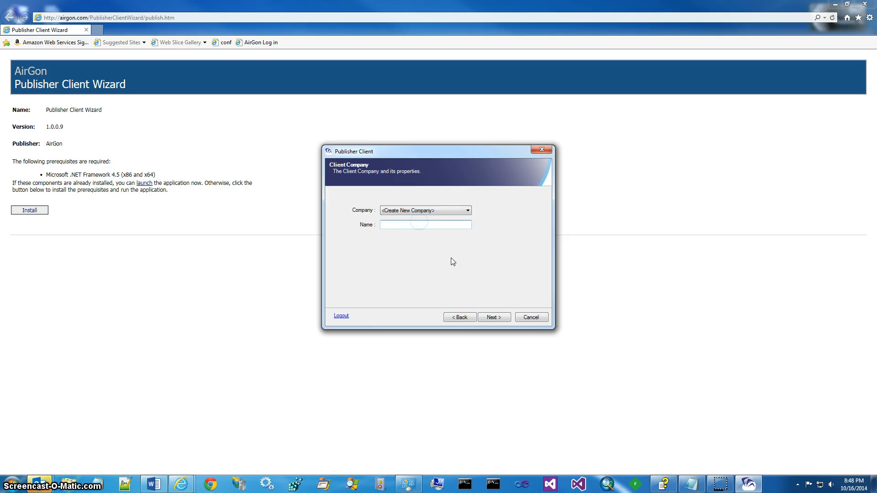
{"action": "type", "text": "Wiregrass "}
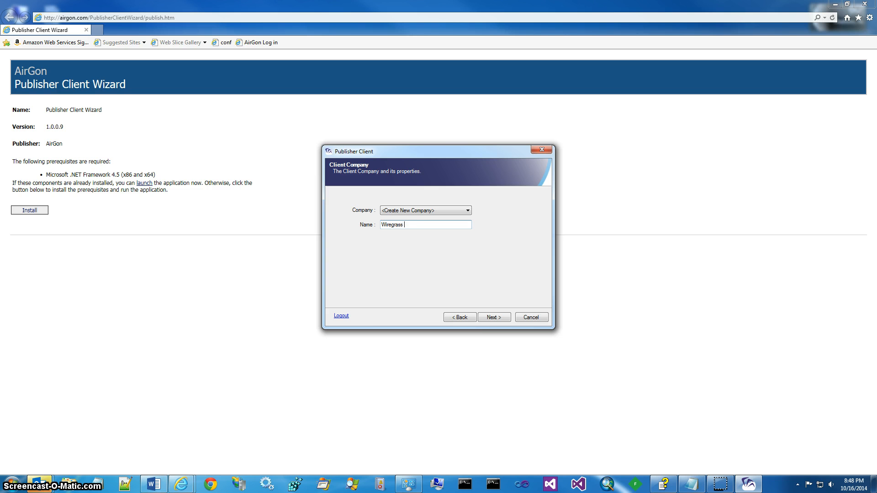
{"action": "type", "text": "Corporation Limited."}
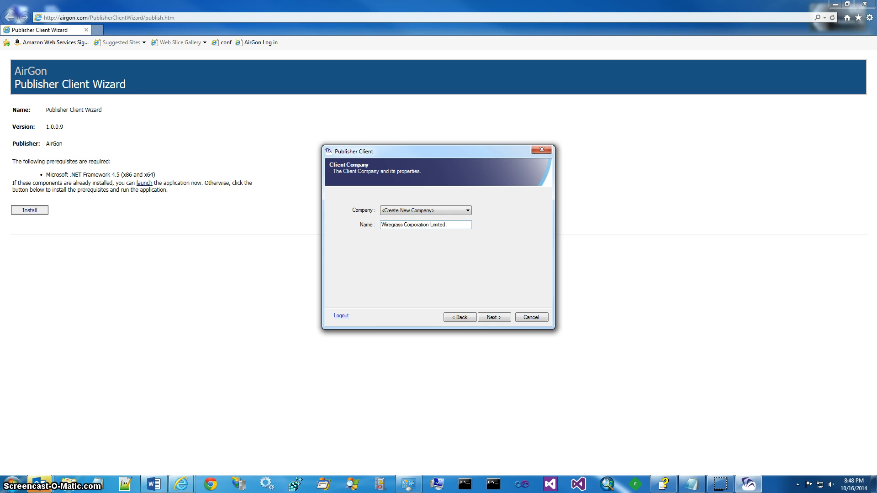
{"action": "left_click", "coordinate": [492, 317]}
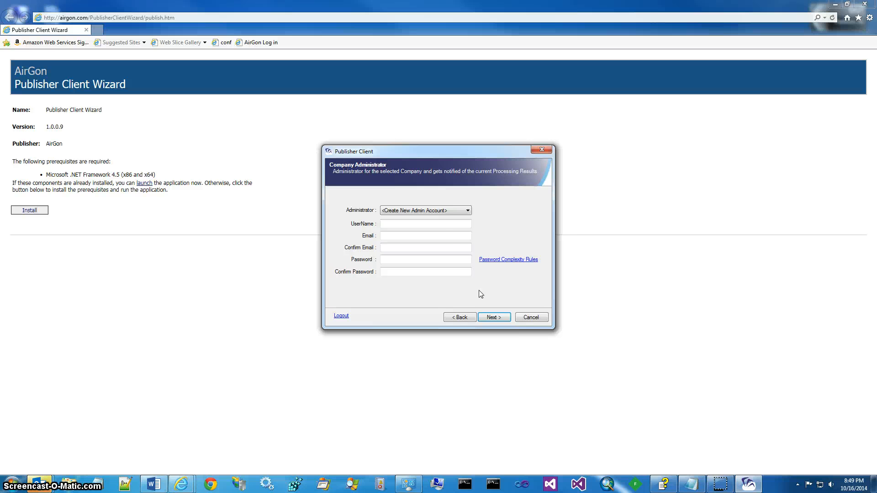
- For a new admin account, enter user name 'Admin' and the administrator's e-mail twice
{"action": "left_click", "coordinate": [443, 210]}
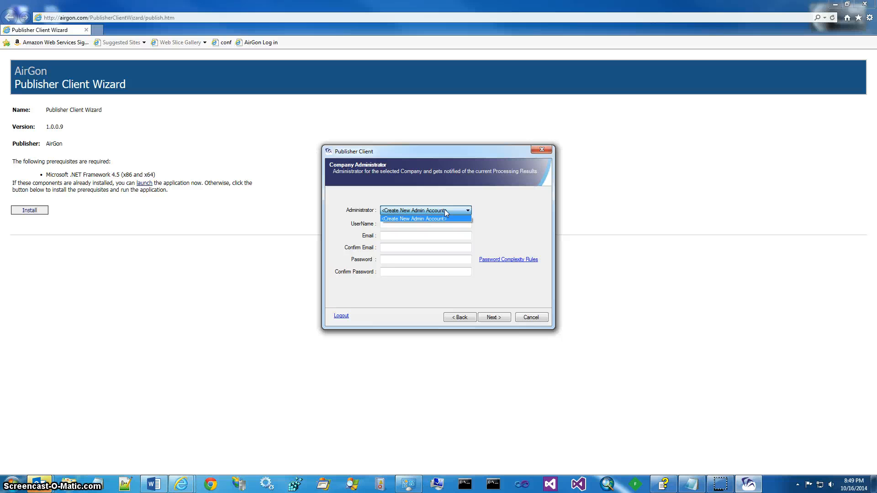
{"action": "left_click", "coordinate": [446, 210]}
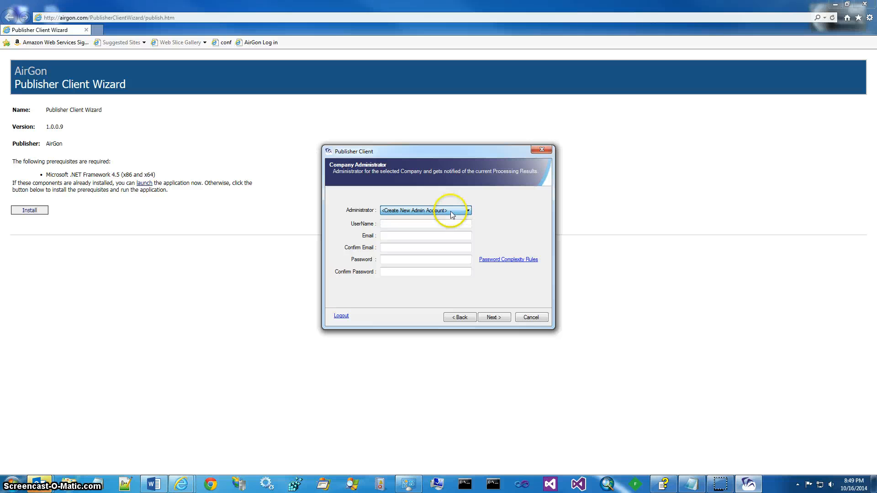
{"action": "left_click", "coordinate": [441, 223]}
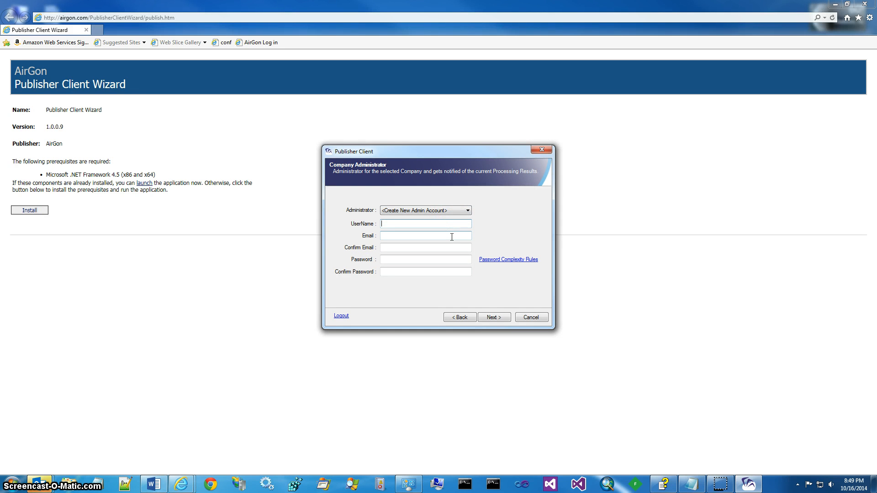
{"action": "type", "text": "Admin"}
{"action": "key", "text": "Tab"}
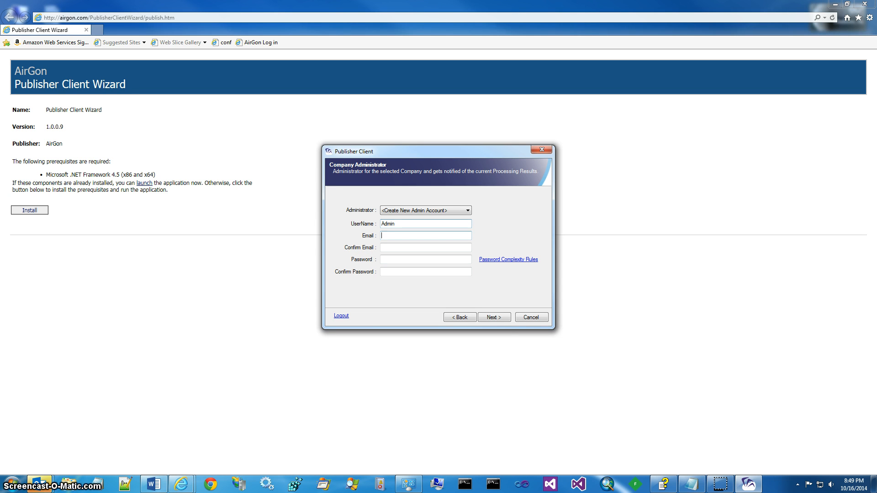
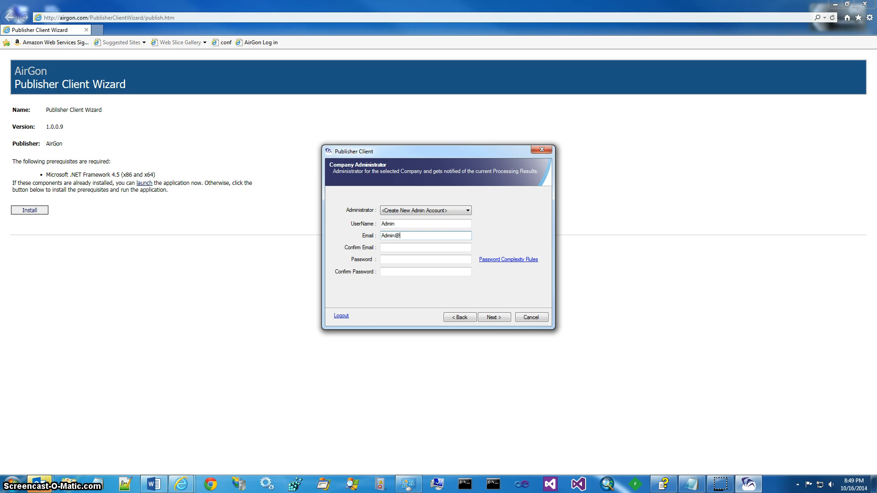
{"action": "key", "text": "Tab"}
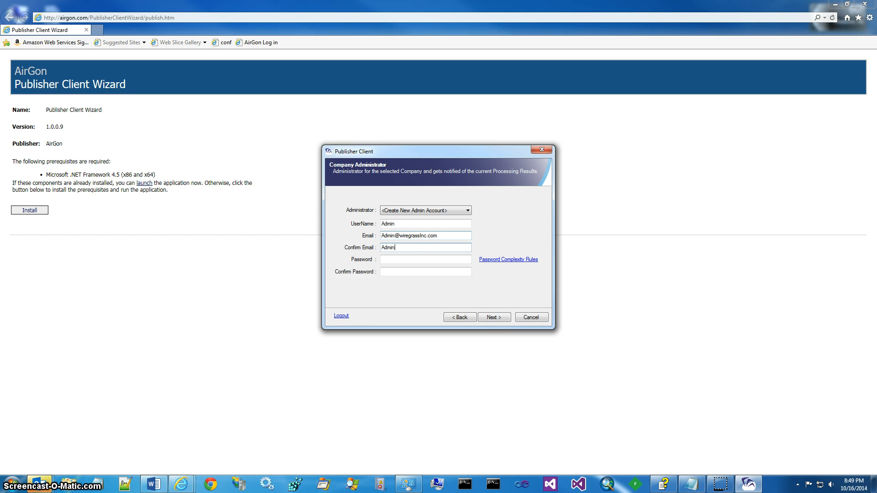
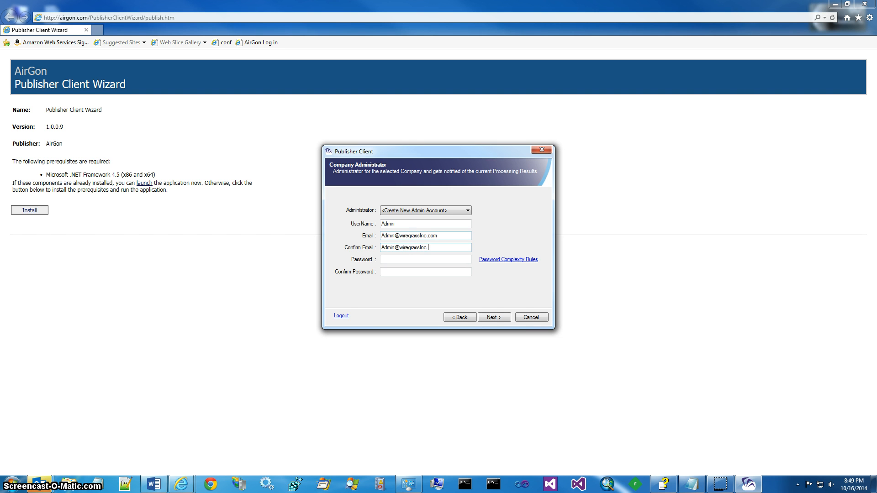
- Enter and confirm the administrator password, then submit the account
{"action": "key", "text": "Tab"}
{"action": "type", "text": "******"}
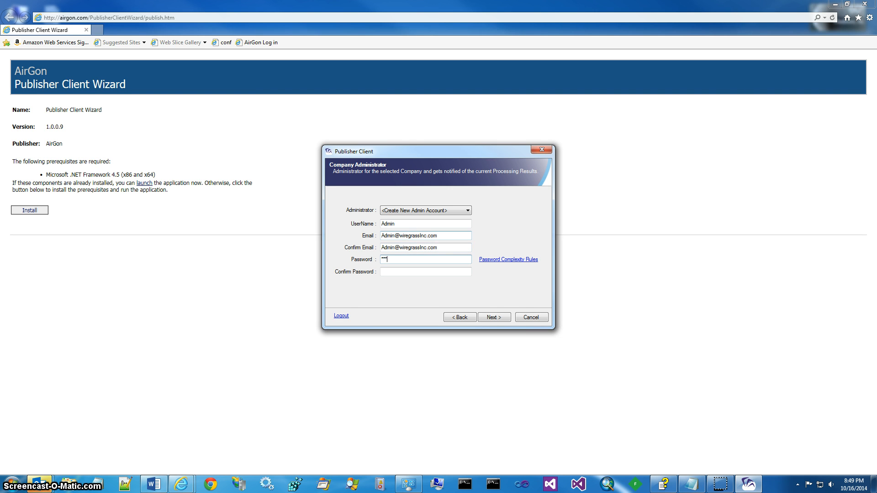
{"action": "key", "text": "Tab"}
{"action": "type", "text": "*********"}
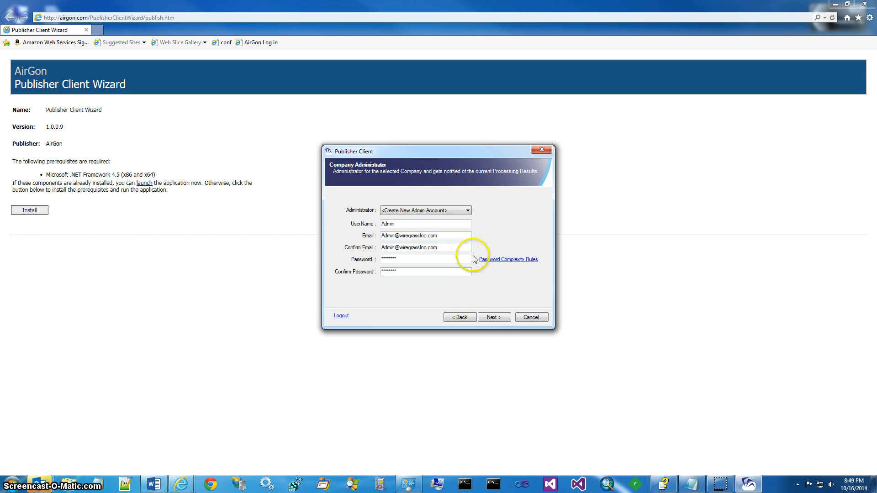
{"action": "left_click", "coordinate": [503, 318]}
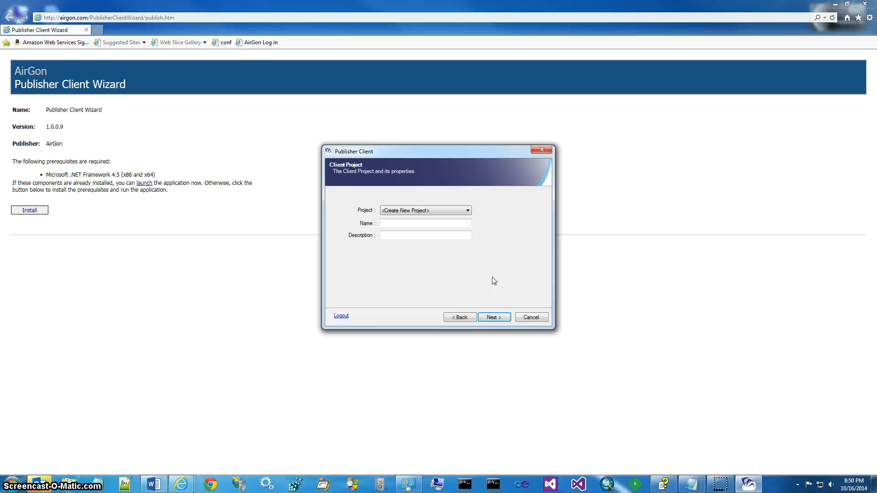
- Keep <Create New Project>, name it 'Quarry' and describe it as 'The Madison Quarry Project'
{"action": "left_click", "coordinate": [439, 210]}
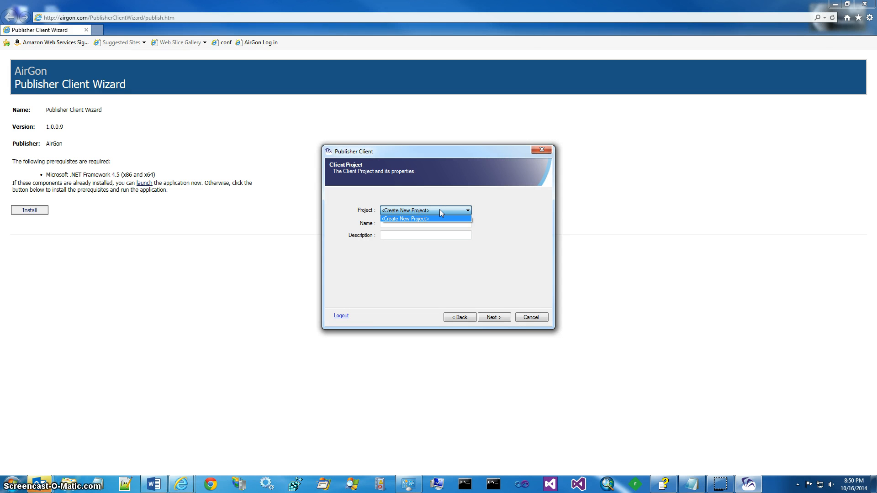
{"action": "left_click", "coordinate": [440, 209]}
{"action": "left_click", "coordinate": [435, 222]}
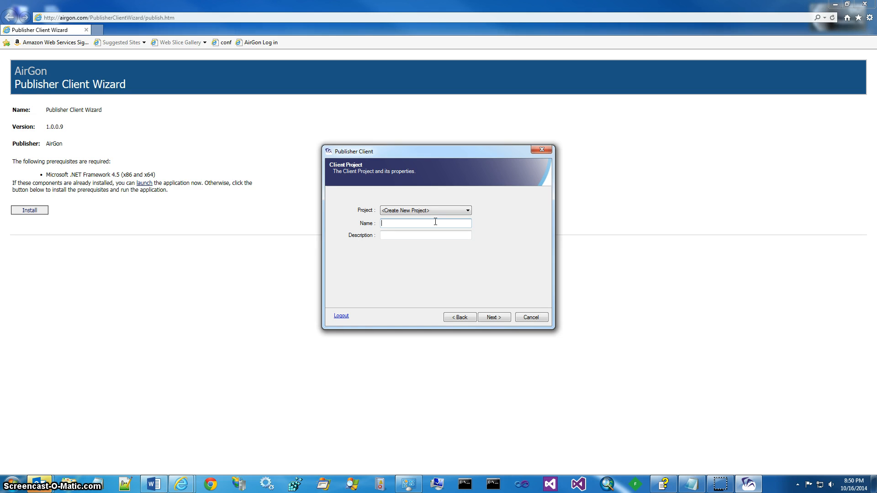
{"action": "type", "text": "Quarry"}
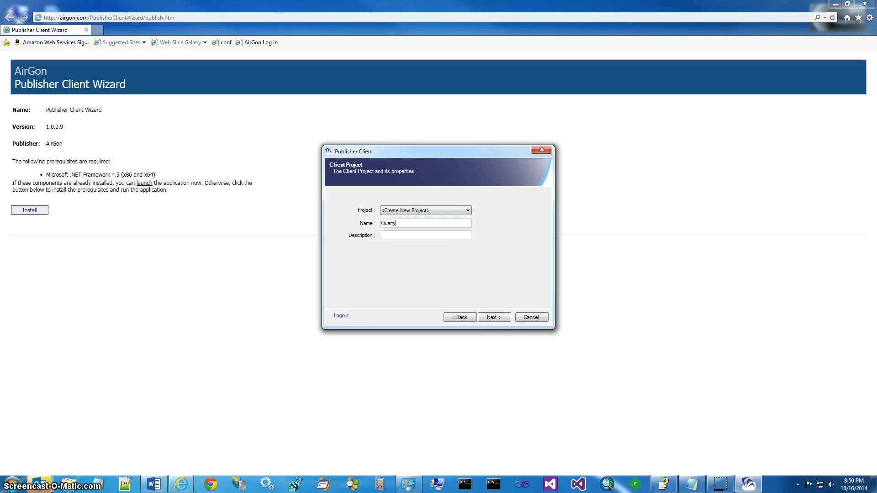
{"action": "key", "text": "Tab"}
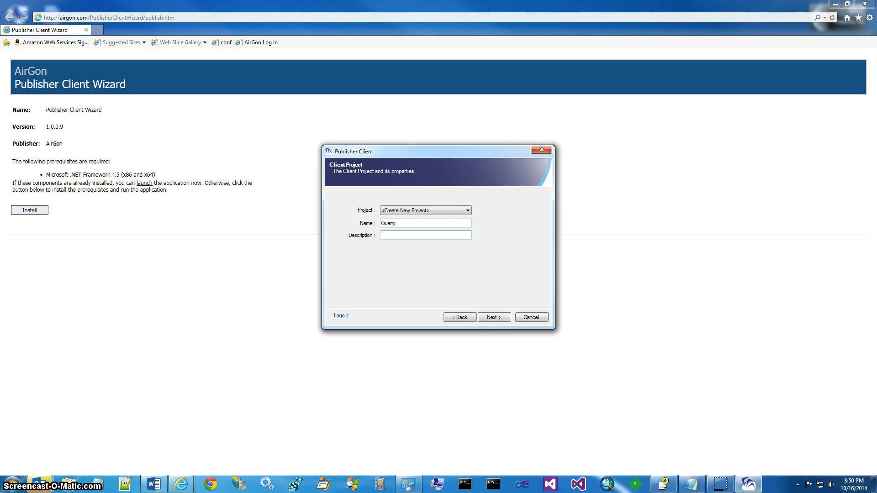
{"action": "type", "text": "The Madison Quarry Project"}
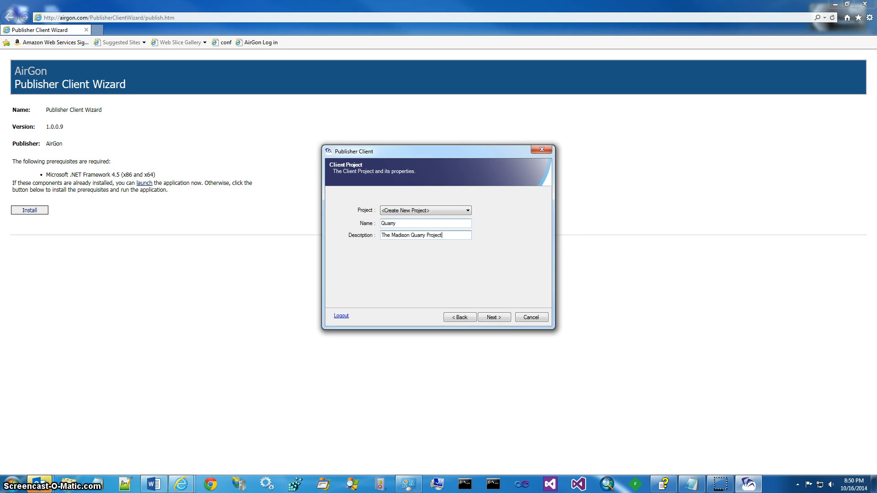
- Create the Quarry project and bring up actions for the local Features folder
{"action": "left_click", "coordinate": [494, 316]}
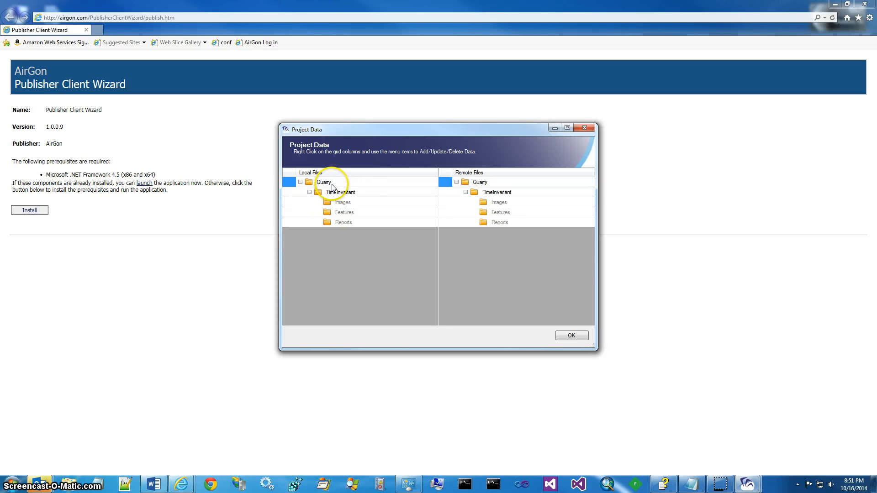
{"action": "right_click", "coordinate": [345, 212]}
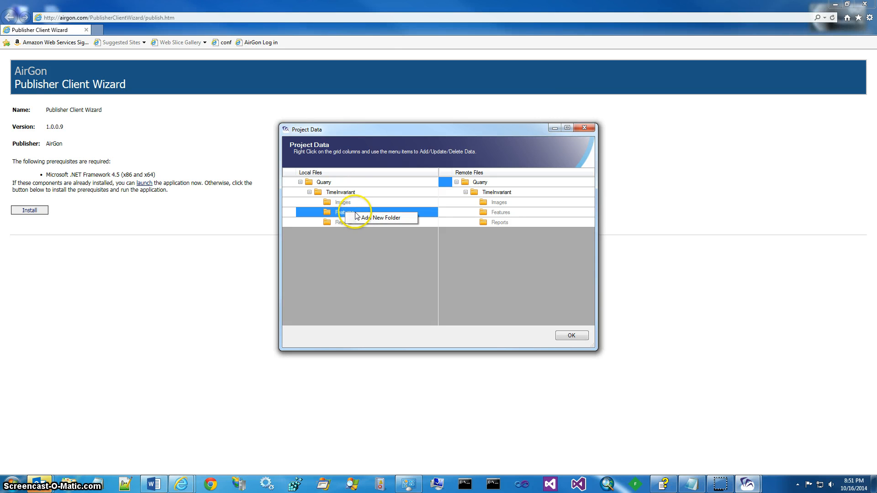
- Add a new folder named 'Ground Control' under Features
{"action": "left_click", "coordinate": [372, 217]}
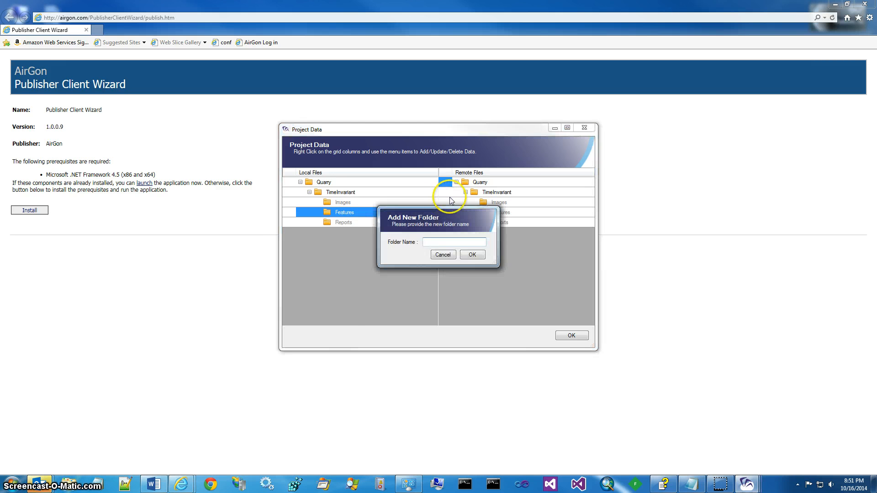
{"action": "type", "text": "G"}
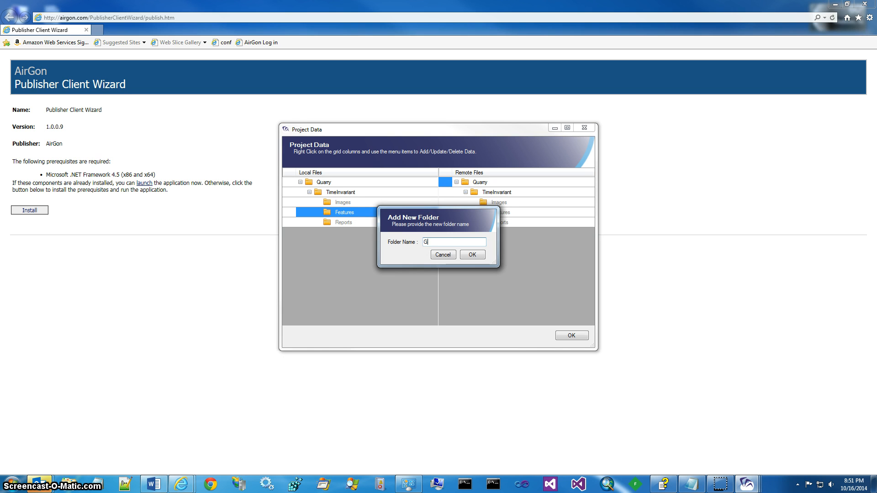
{"action": "type", "text": "round Control"}
{"action": "left_click", "coordinate": [432, 234]}
{"action": "left_click", "coordinate": [471, 254]}
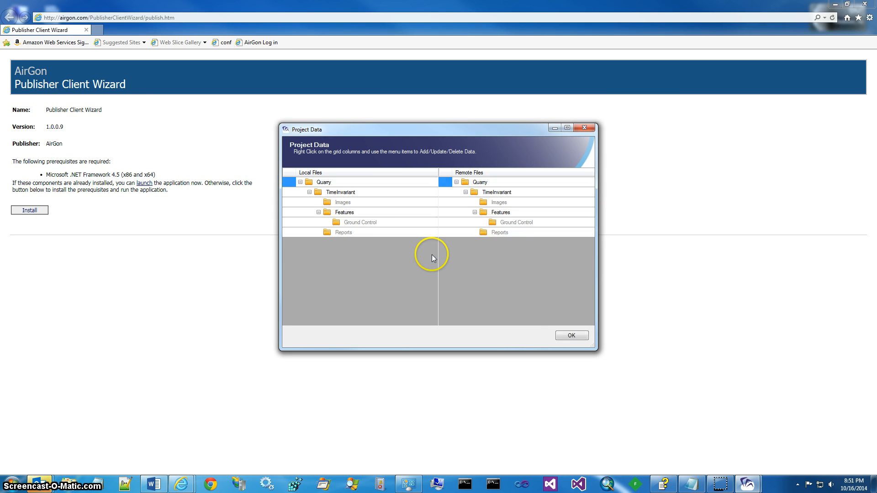
- Add all six GroundControl shapefile files from the disk's Ground Control folder as feature files
{"action": "right_click", "coordinate": [367, 223]}
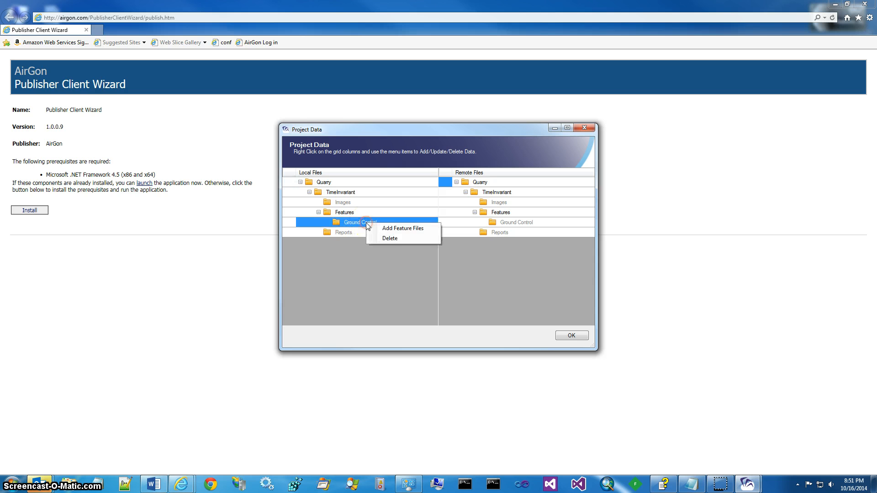
{"action": "left_click", "coordinate": [394, 229]}
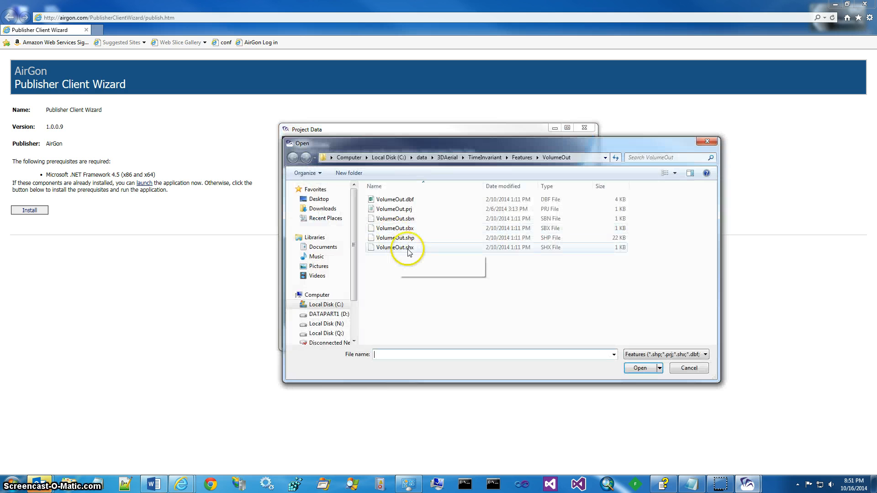
{"action": "left_click", "coordinate": [519, 161]}
{"action": "double_click", "coordinate": [389, 200]}
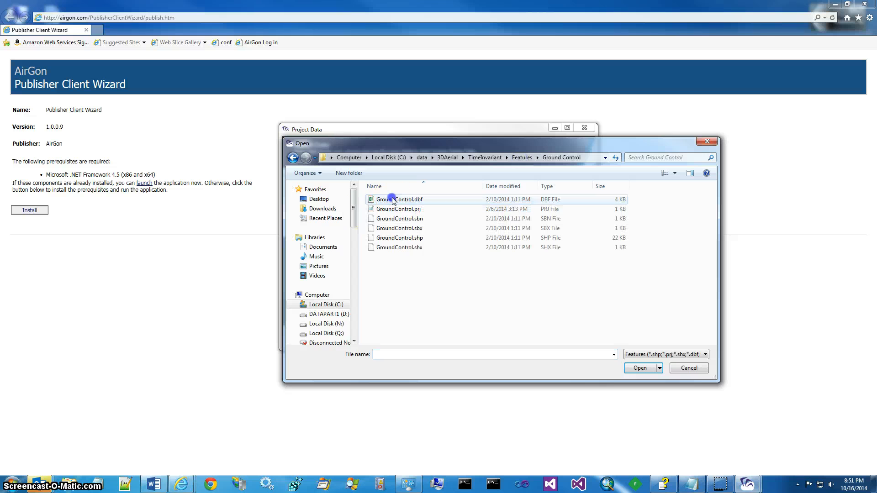
{"action": "key", "text": "ctrl+a"}
{"action": "left_click", "coordinate": [639, 368]}
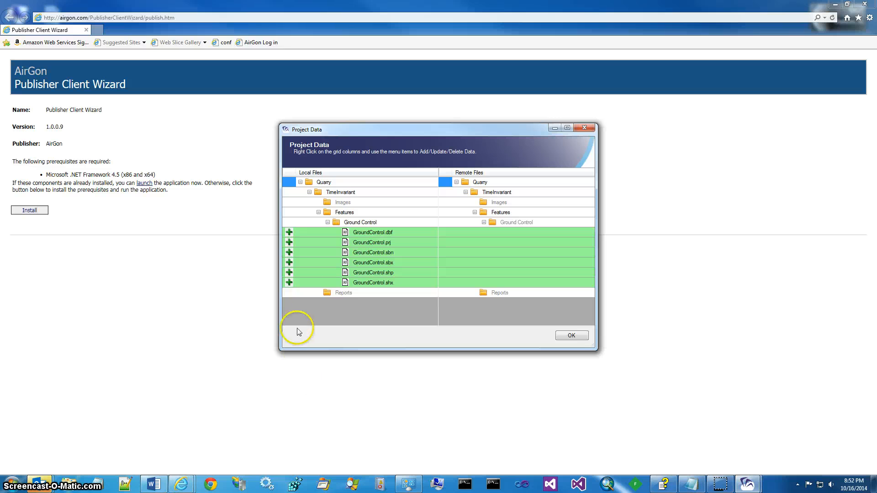
- Add a temporal folder dated 10162014 to Quarry and scroll down to view it
{"action": "right_click", "coordinate": [328, 184]}
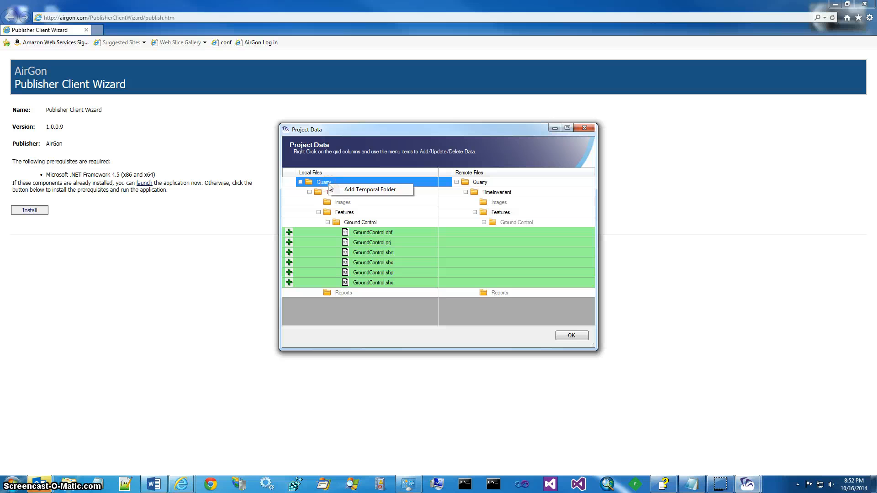
{"action": "left_click", "coordinate": [368, 190]}
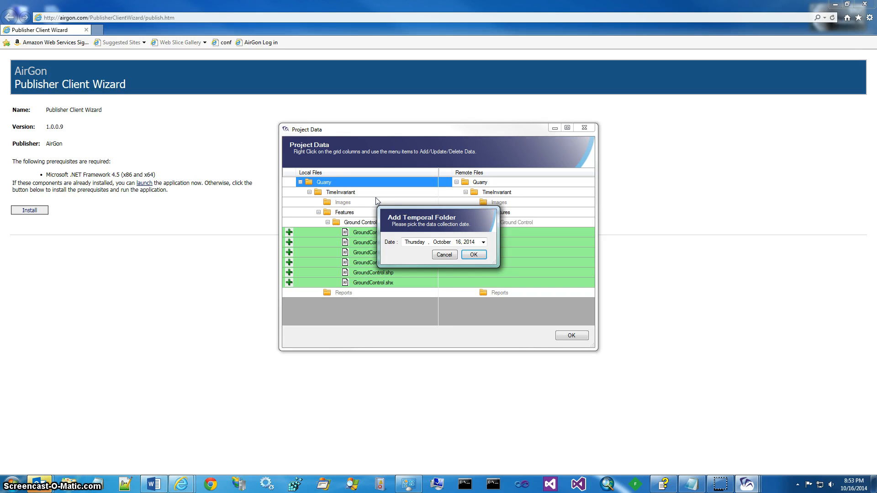
{"action": "left_click", "coordinate": [476, 254]}
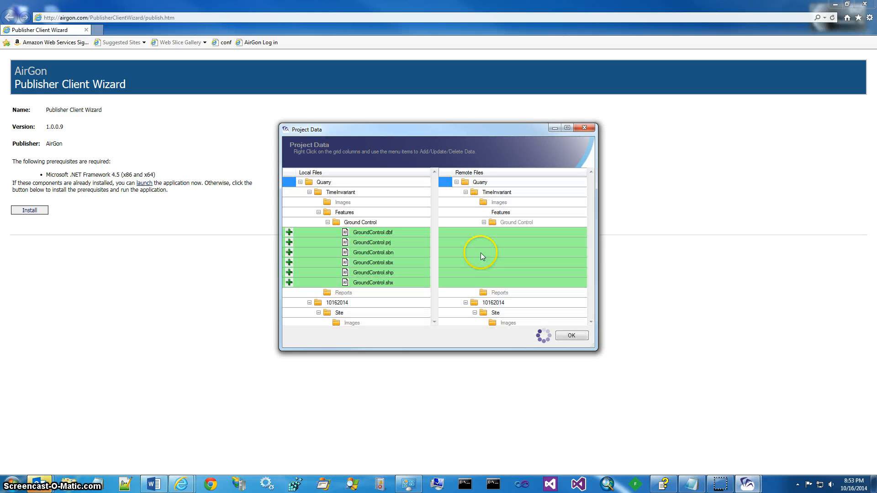
{"action": "scroll", "coordinate": [481, 253], "scroll_direction": "down", "scroll_amount": 1}
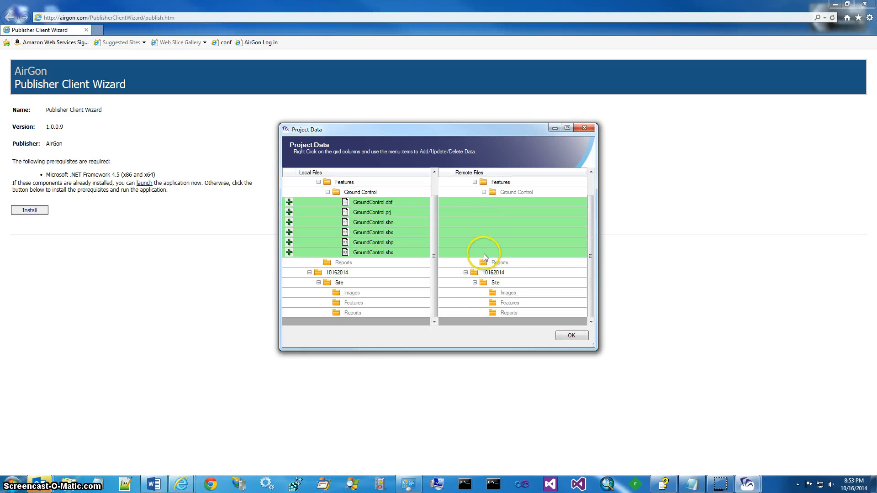
{"action": "left_click", "coordinate": [341, 285]}
- Create a new folder named Quarry inside the 10162014 Site's Images folder
{"action": "right_click", "coordinate": [352, 293]}
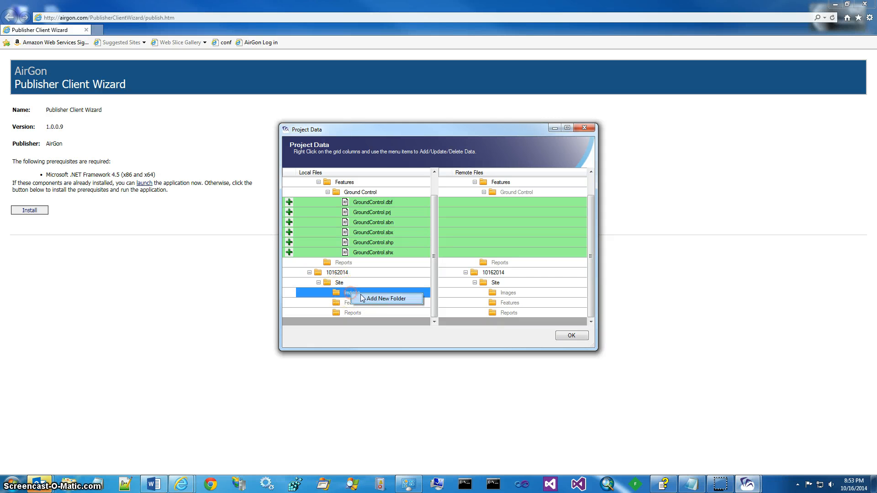
{"action": "left_click", "coordinate": [373, 299]}
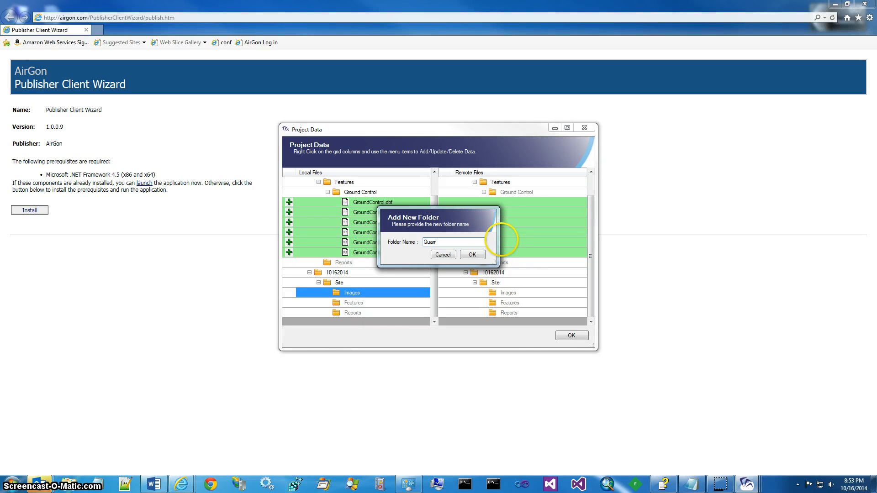
{"action": "type", "text": "Quan"}
{"action": "left_click", "coordinate": [474, 255]}
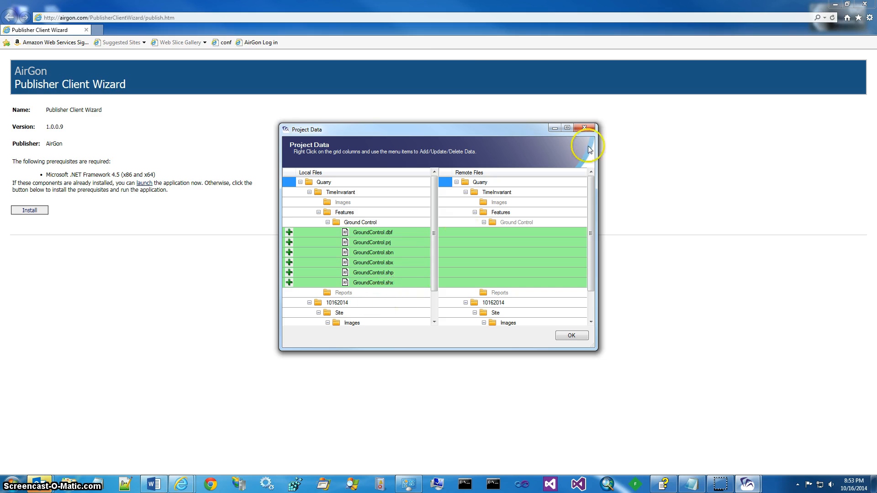
- Add Quarry_2.tif from the TimeInvariant Images Mosaic folder into the Quarry folder
{"action": "left_click", "coordinate": [566, 128]}
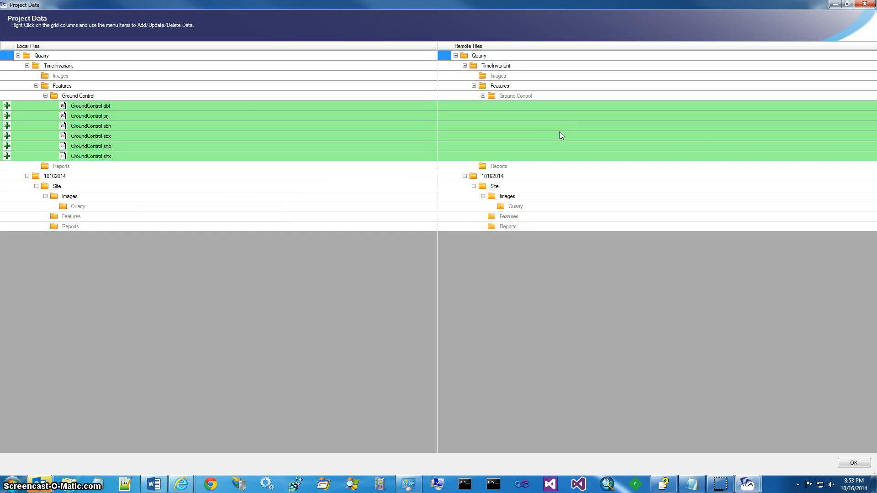
{"action": "right_click", "coordinate": [80, 210]}
{"action": "left_click", "coordinate": [107, 212]}
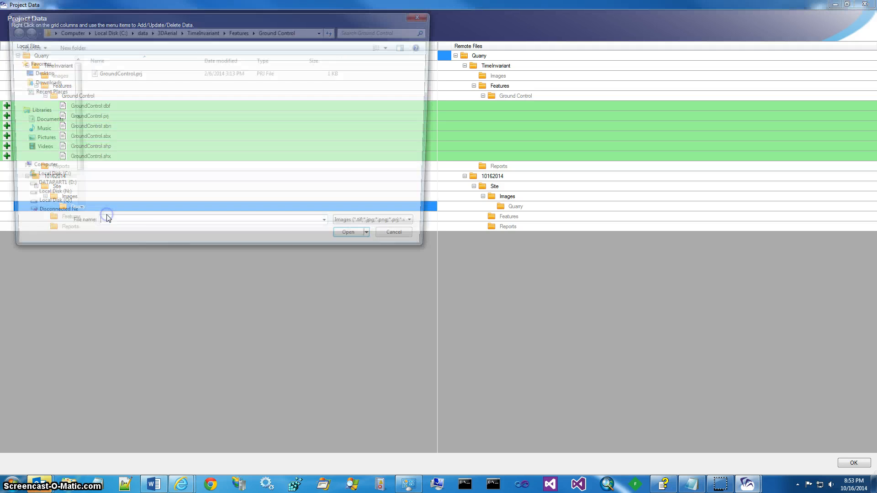
{"action": "left_click", "coordinate": [202, 31]}
{"action": "double_click", "coordinate": [116, 84]}
{"action": "double_click", "coordinate": [102, 82]}
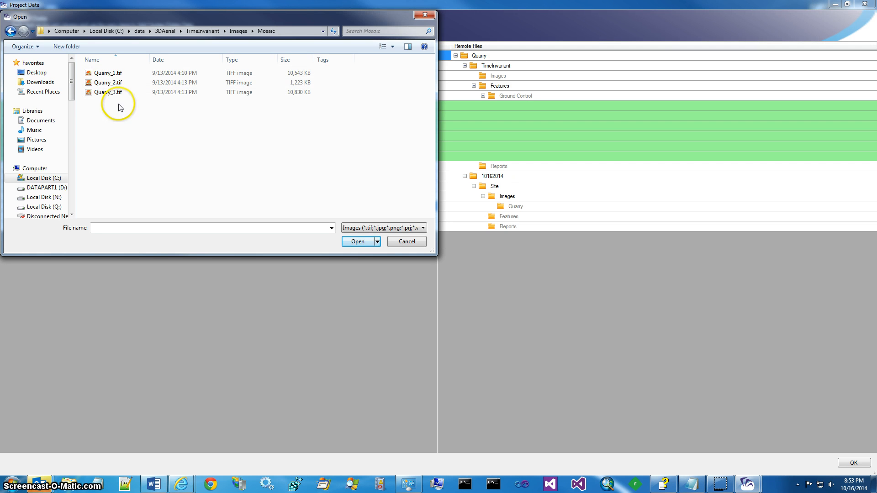
{"action": "left_click", "coordinate": [109, 85]}
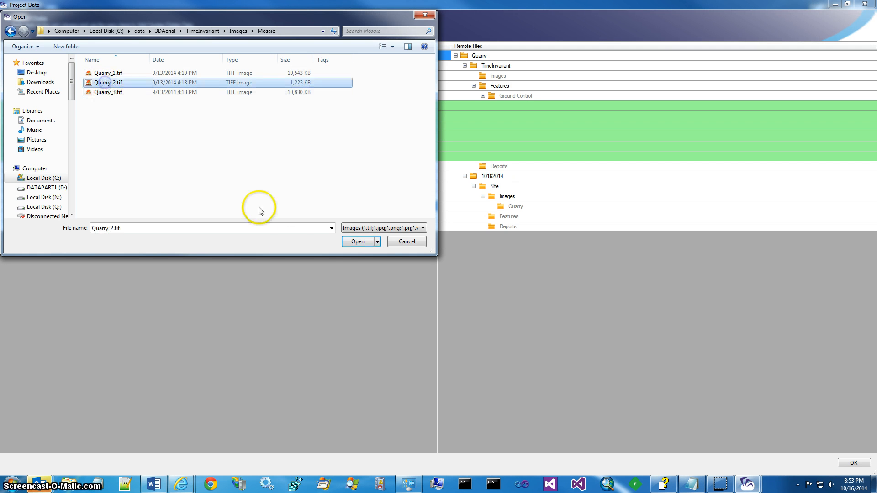
{"action": "left_click", "coordinate": [356, 242]}
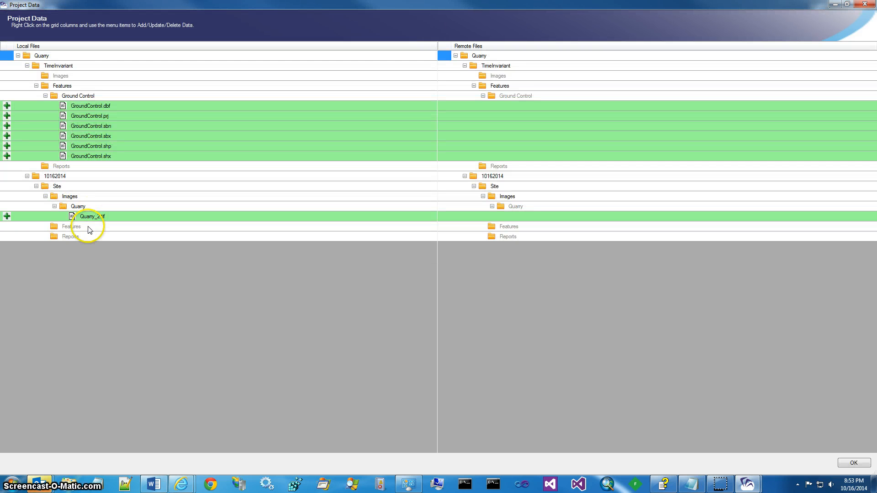
- Create an analysis folder named VolumetricAnalysis under 10162014
{"action": "right_click", "coordinate": [63, 178]}
{"action": "left_click", "coordinate": [94, 184]}
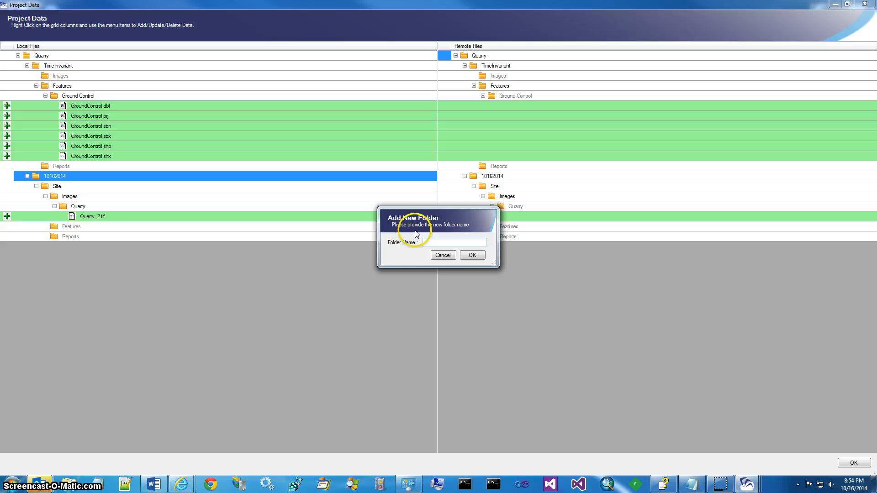
{"action": "left_click", "coordinate": [424, 243]}
{"action": "type", "text": "VolumetricA"}
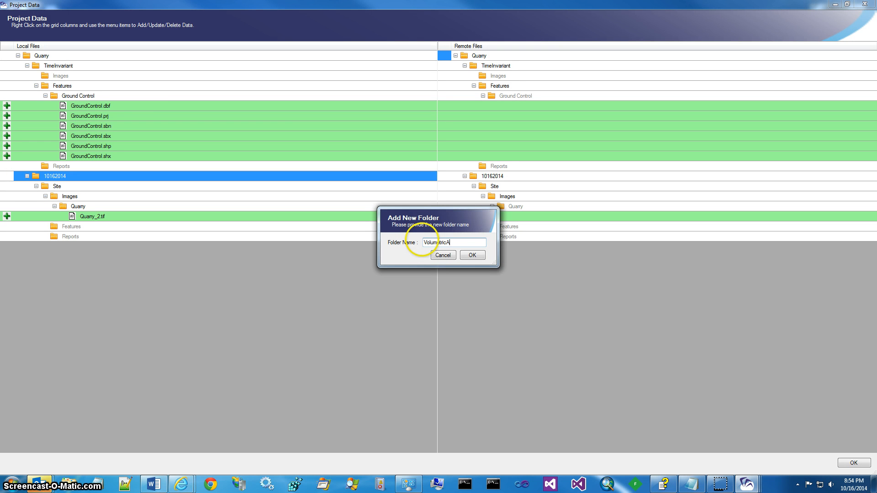
{"action": "type", "text": "nalysis"}
{"action": "left_click", "coordinate": [473, 254]}
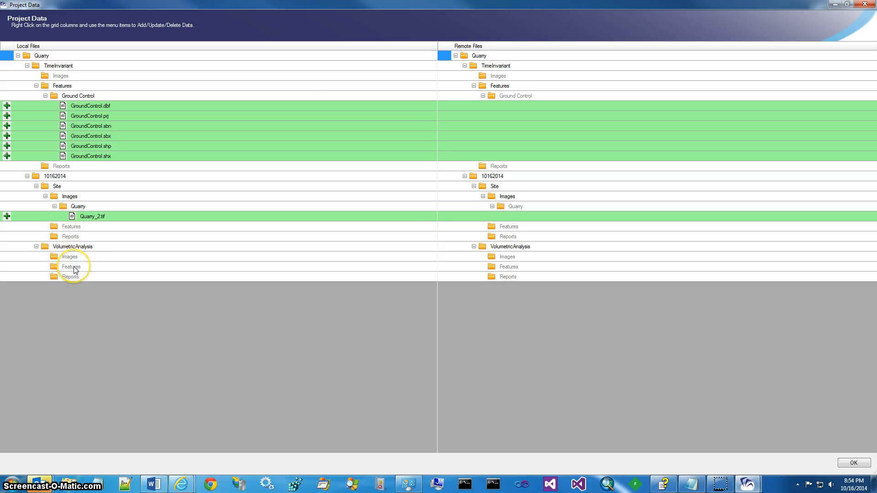
- Create a VolumeOut folder inside the VolumetricAnalysis Features folder
{"action": "right_click", "coordinate": [75, 270]}
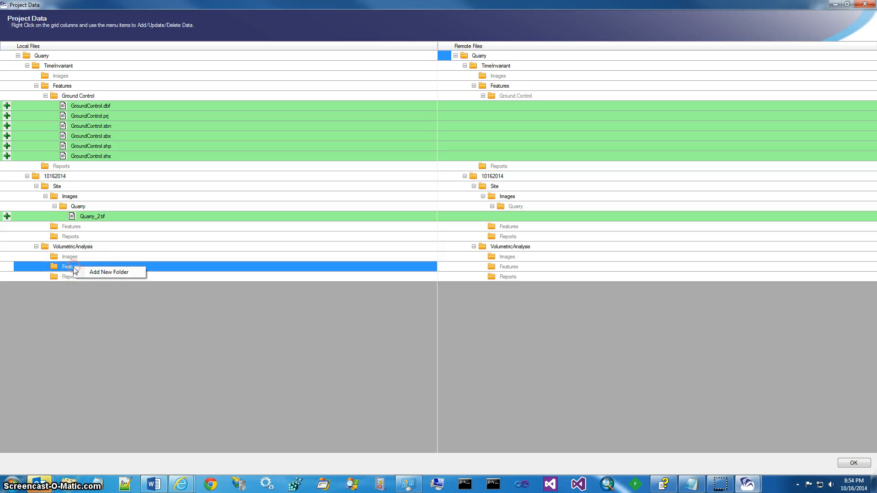
{"action": "left_click", "coordinate": [107, 272]}
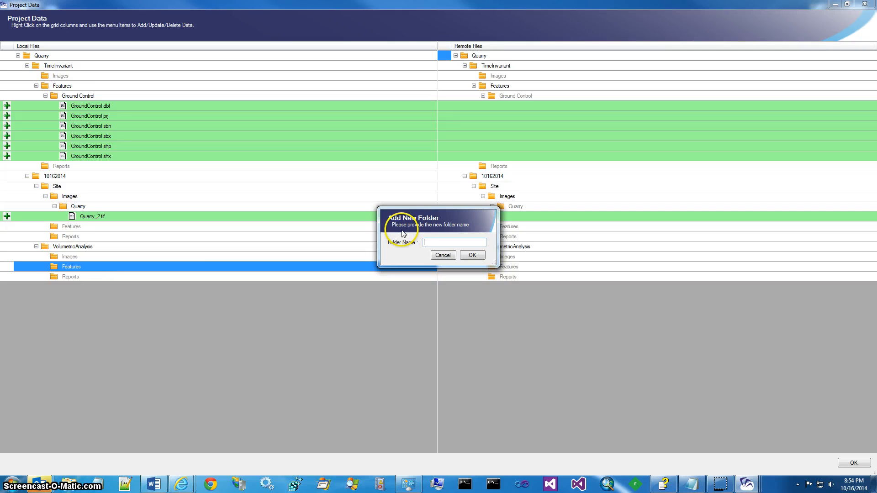
{"action": "type", "text": "VolumeOut"}
{"action": "left_click", "coordinate": [464, 257]}
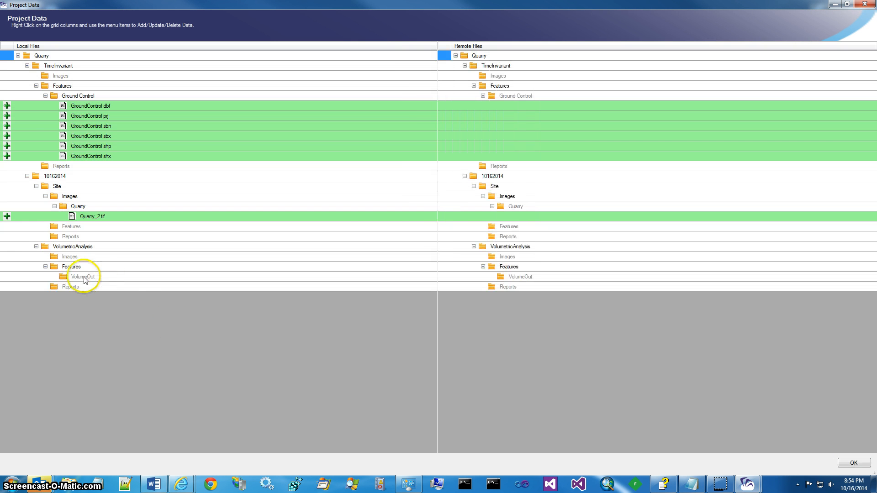
- Add all six VolumeOut feature files from TimeInvariant Features into the VolumeOut folder
{"action": "right_click", "coordinate": [82, 278]}
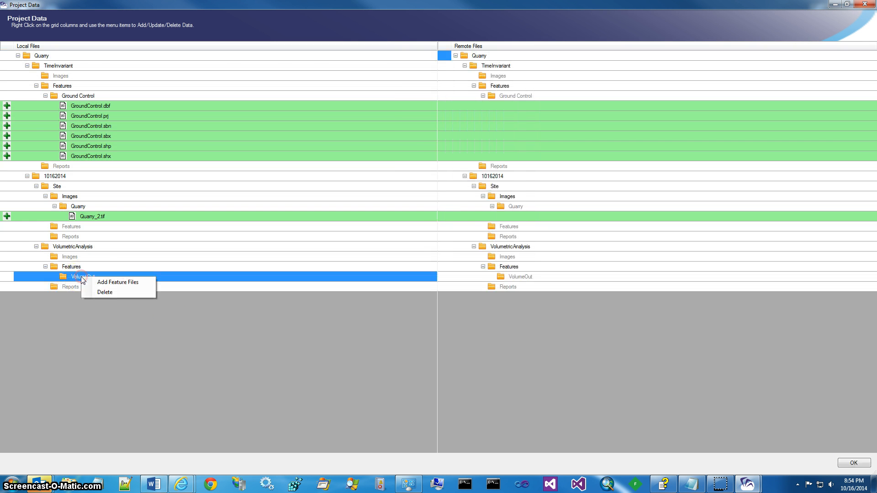
{"action": "left_click", "coordinate": [106, 282]}
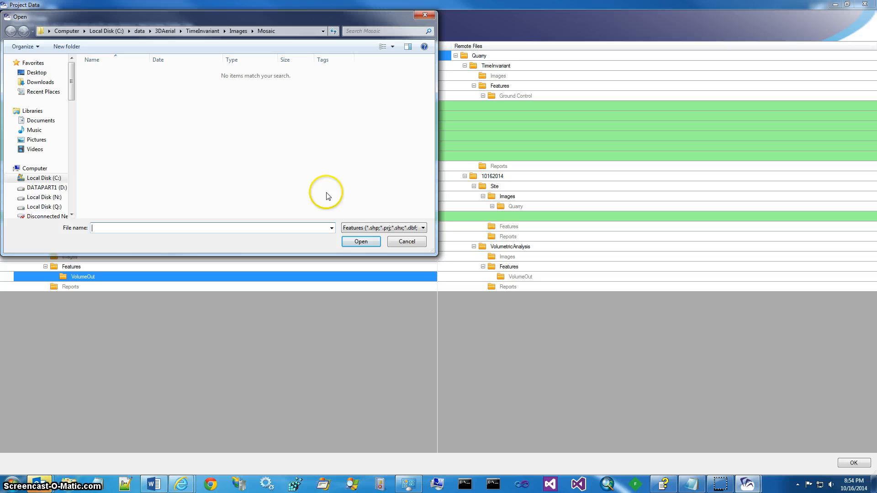
{"action": "left_click", "coordinate": [202, 30]}
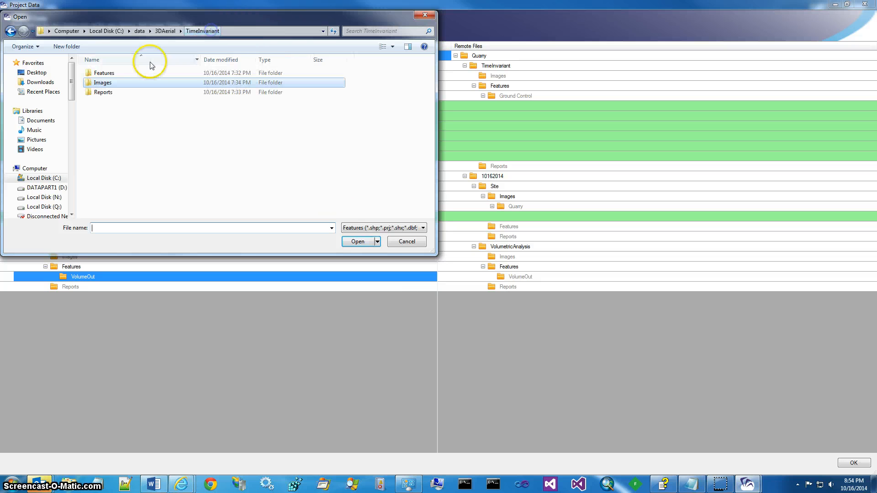
{"action": "double_click", "coordinate": [100, 73]}
{"action": "double_click", "coordinate": [100, 82]}
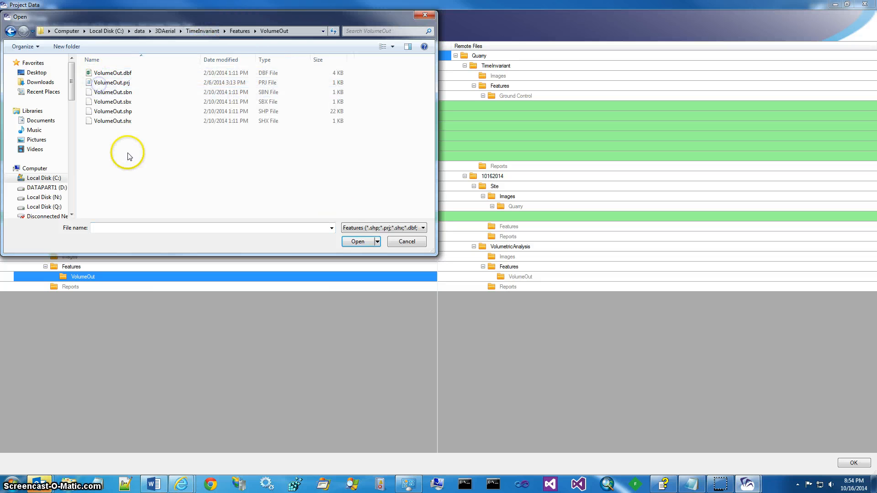
{"action": "key", "text": "ctrl+a"}
{"action": "left_click", "coordinate": [358, 241]}
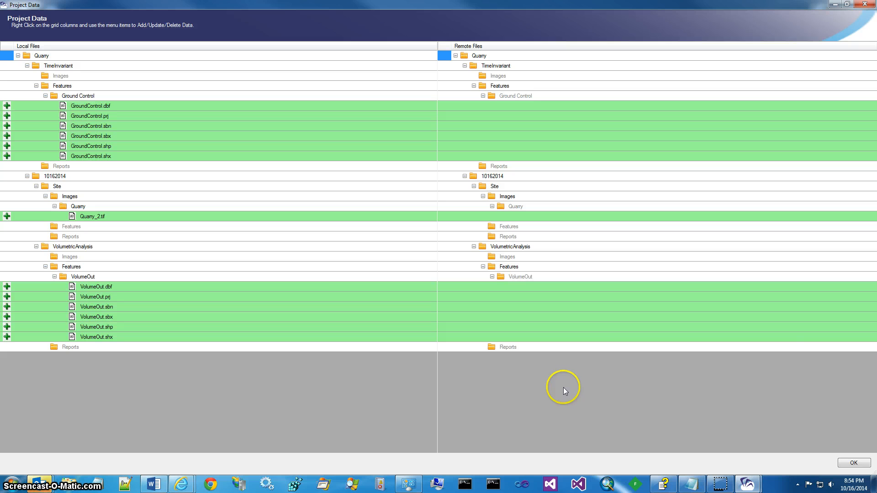
- Validate the project data (13 files, 1.24 MB) and start uploading and publishing it
{"action": "left_click", "coordinate": [853, 463]}
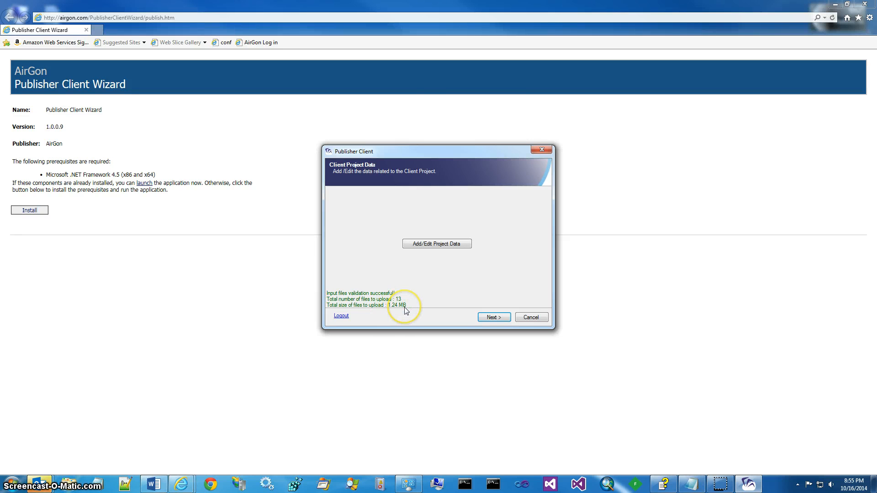
{"action": "left_click", "coordinate": [494, 318]}
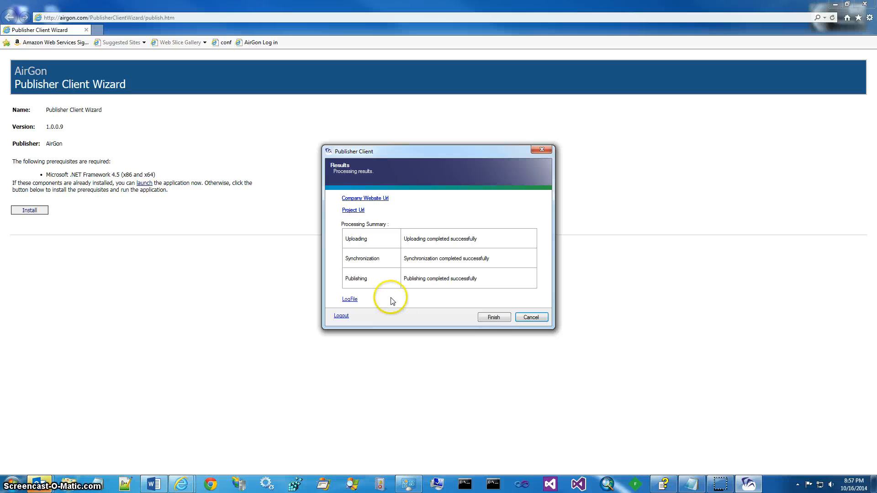
- Finish and close the client once the Quarry project is uploaded, synchronized and published
{"action": "left_click", "coordinate": [488, 317]}
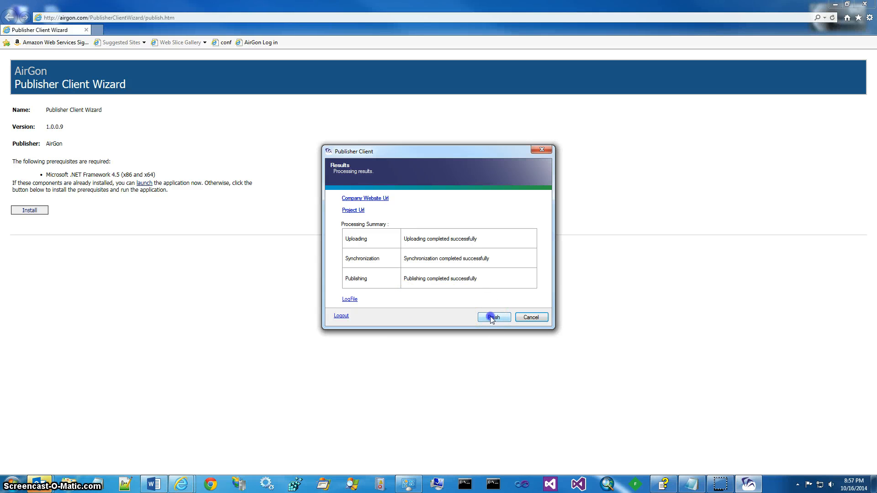